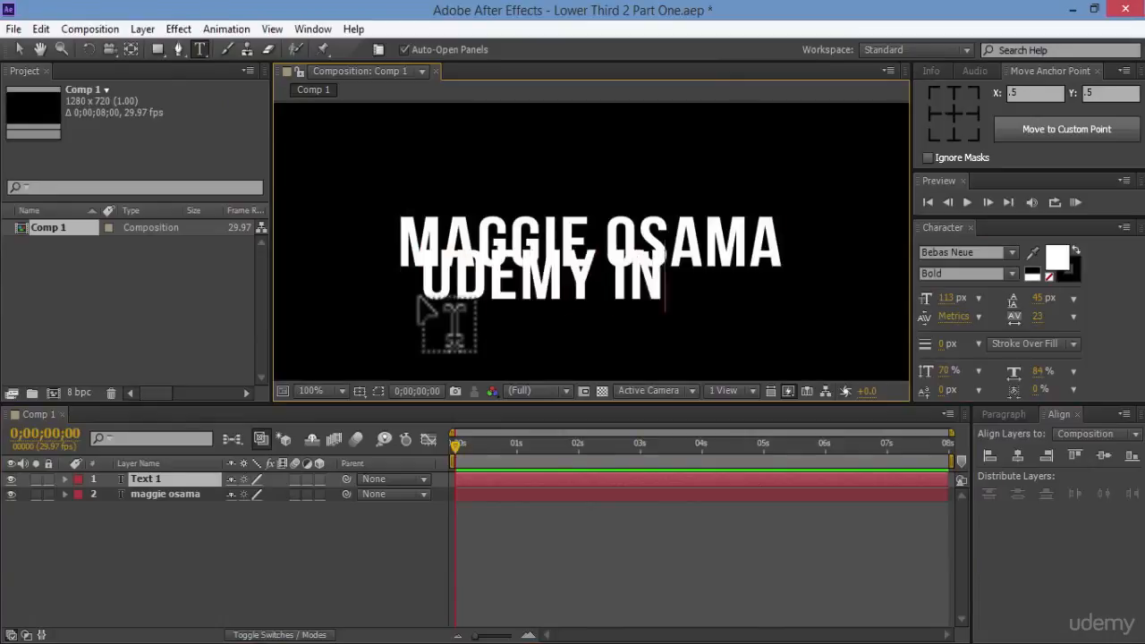
Complete the subtitle text as "udemy instructor" and restyle it in Bebas Neue Book at 70 px with a smaller vertical scale
text(ructor)
drag(417, 287, 913, 298)
click(966, 273)
click(939, 333)
drag(945, 371, 937, 371)
Centre the subtitle layer both ways in the composition, and offset it down and to the right so it sits below the name text
click(1104, 456)
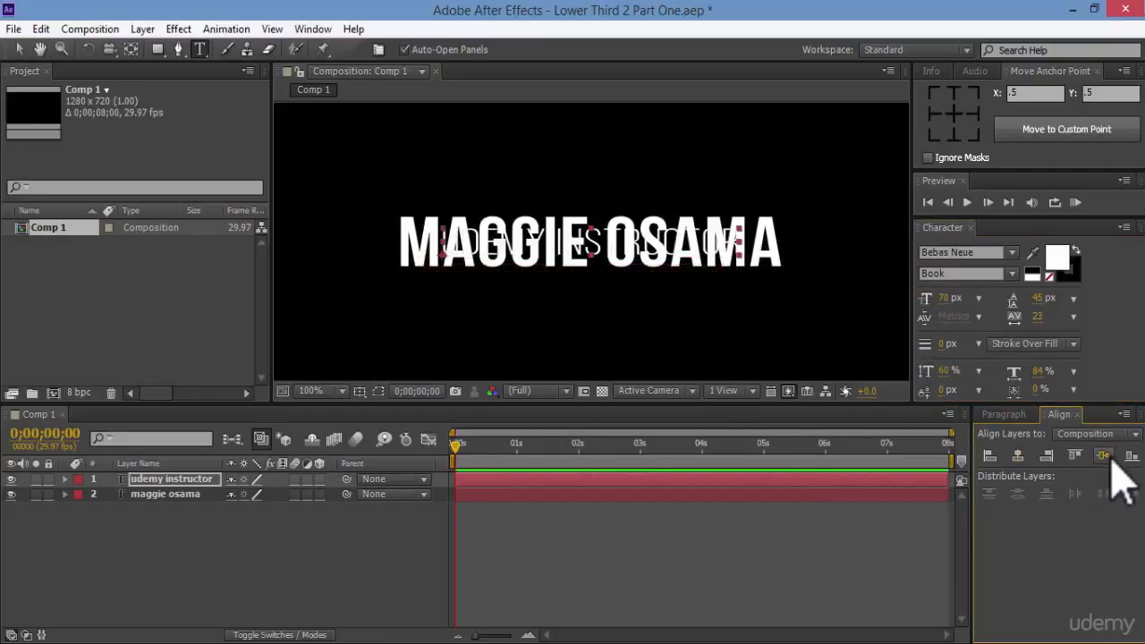
click(1019, 457)
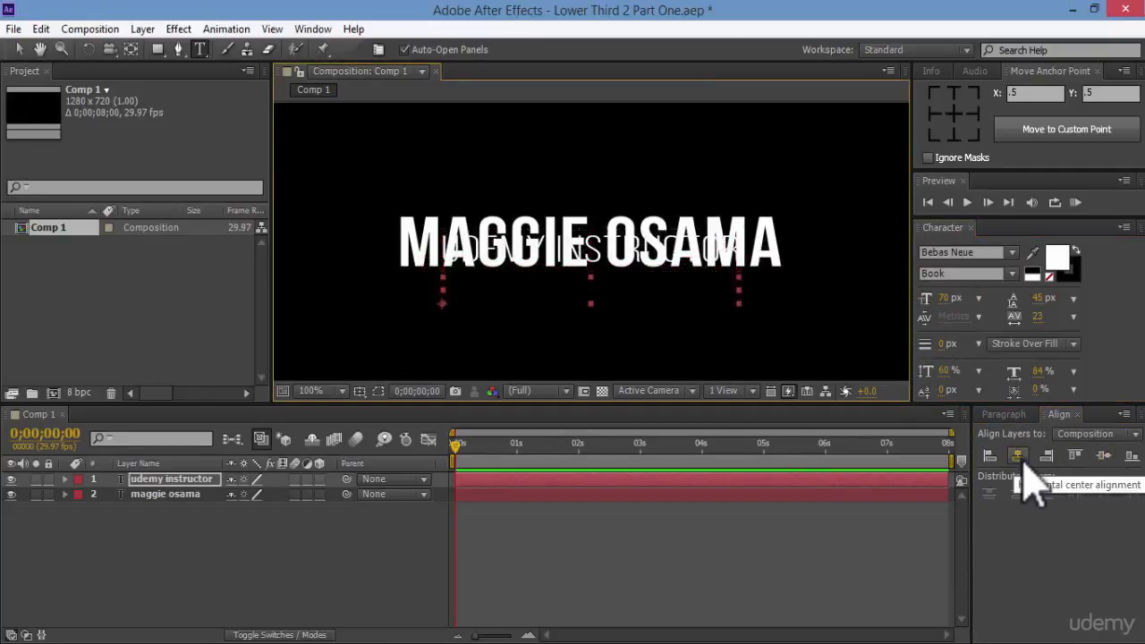
key(Down)
key(Down)
key(Right)
key(Right)
key(Right)
key(Right)
key(Right)
Select both text layers and move them together slightly up and to the right
click(19, 50)
key(ctrl+a)
drag(544, 247, 554, 232)
click(555, 352)
Nudge the subtitle slightly left and down to centre it beneath the name, saving the project
click(539, 270)
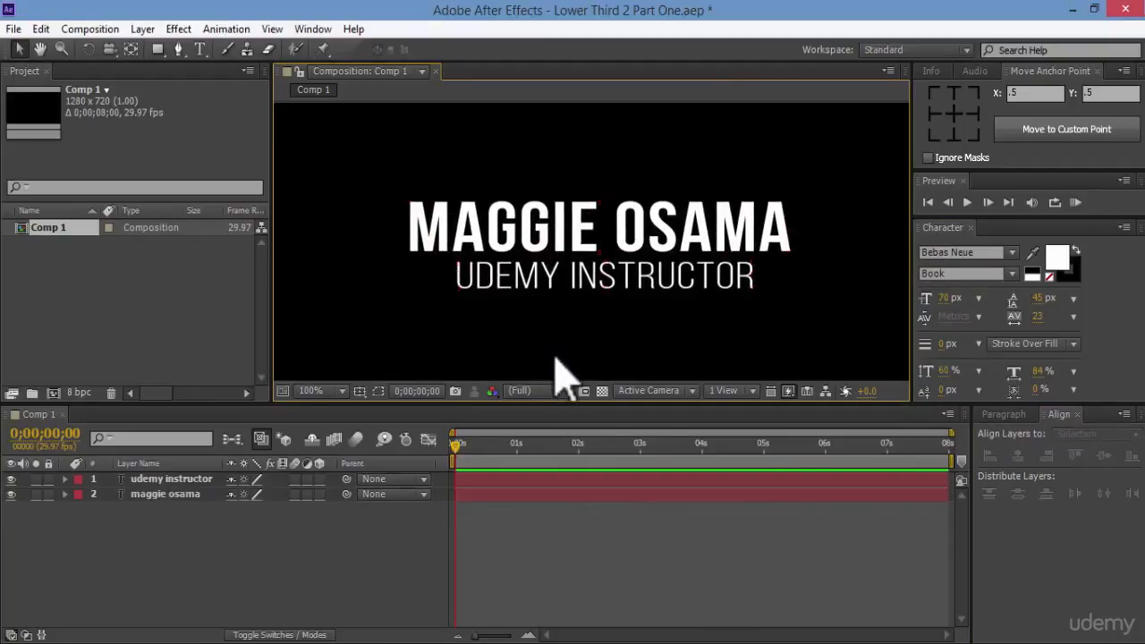
key(Left)
key(Left)
click(574, 332)
key(ctrl+s)
click(604, 266)
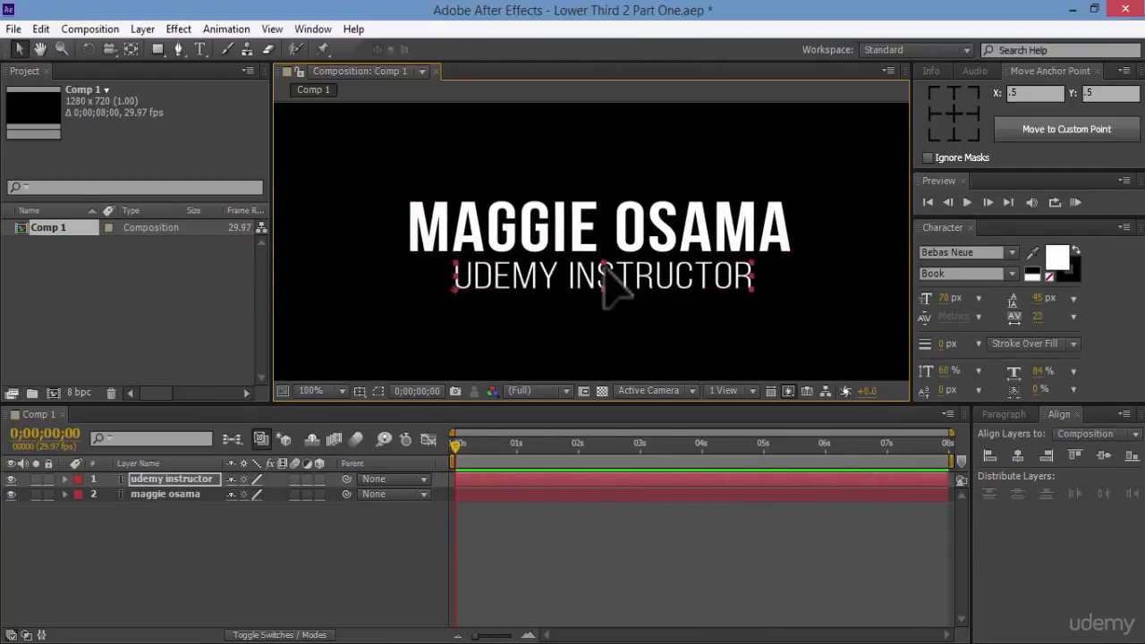
key(Down)
key(Down)
key(Down)
click(598, 350)
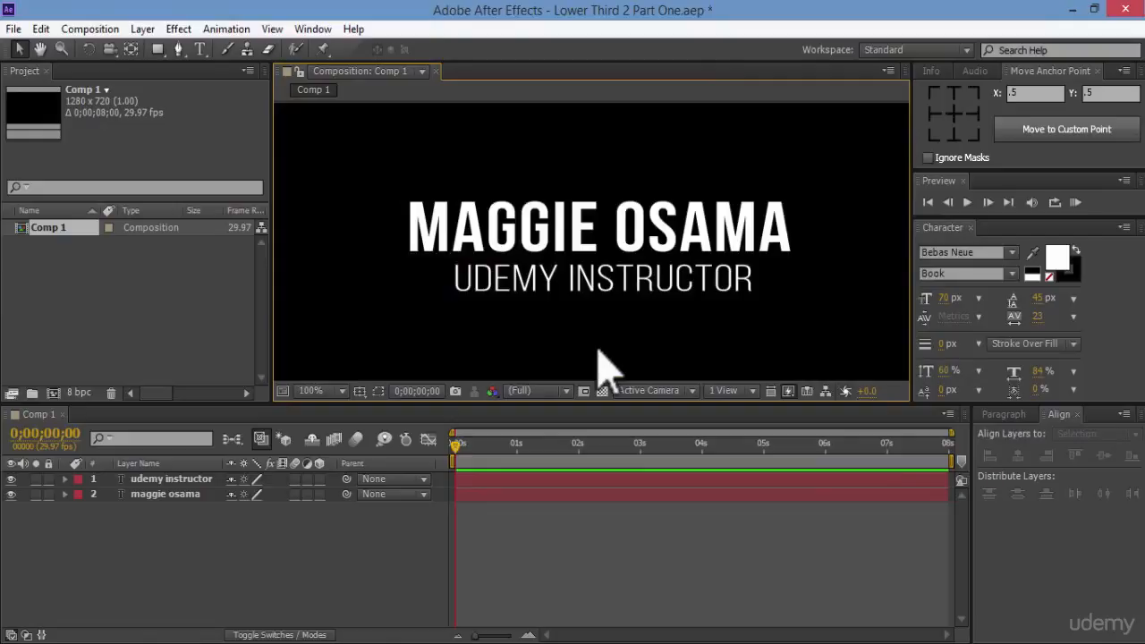
Draw an unfilled rectangle with a 2 px white stroke around the name and centre-align it with the name text layer
click(158, 50)
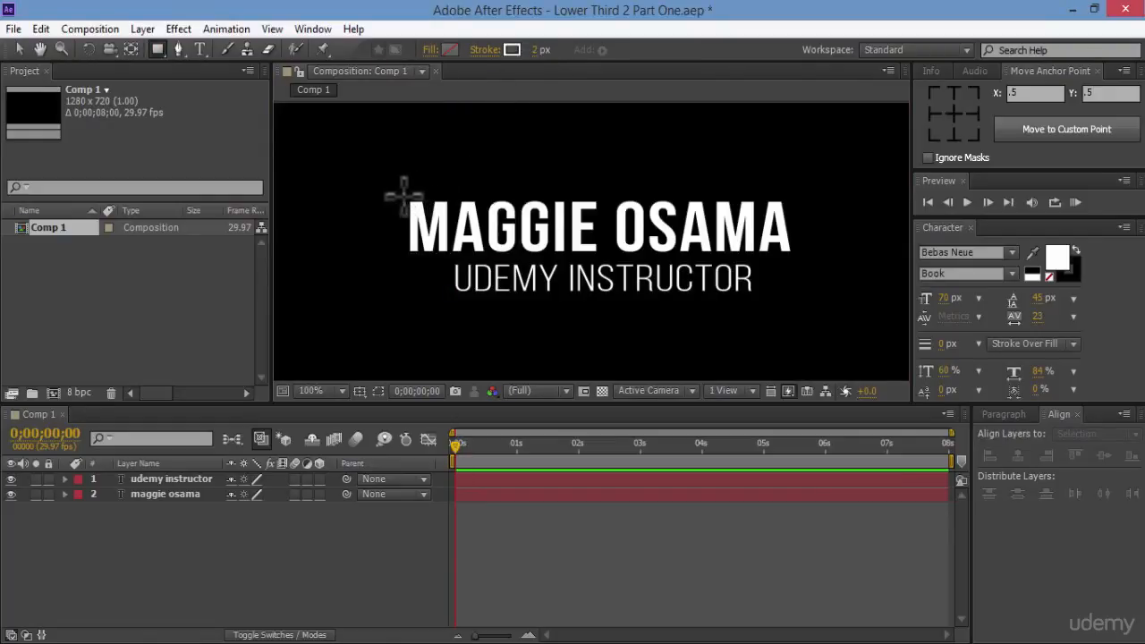
mouse_move(402, 193)
mouse_down()
mouse_move(602, 183)
mouse_move(799, 259)
mouse_up()
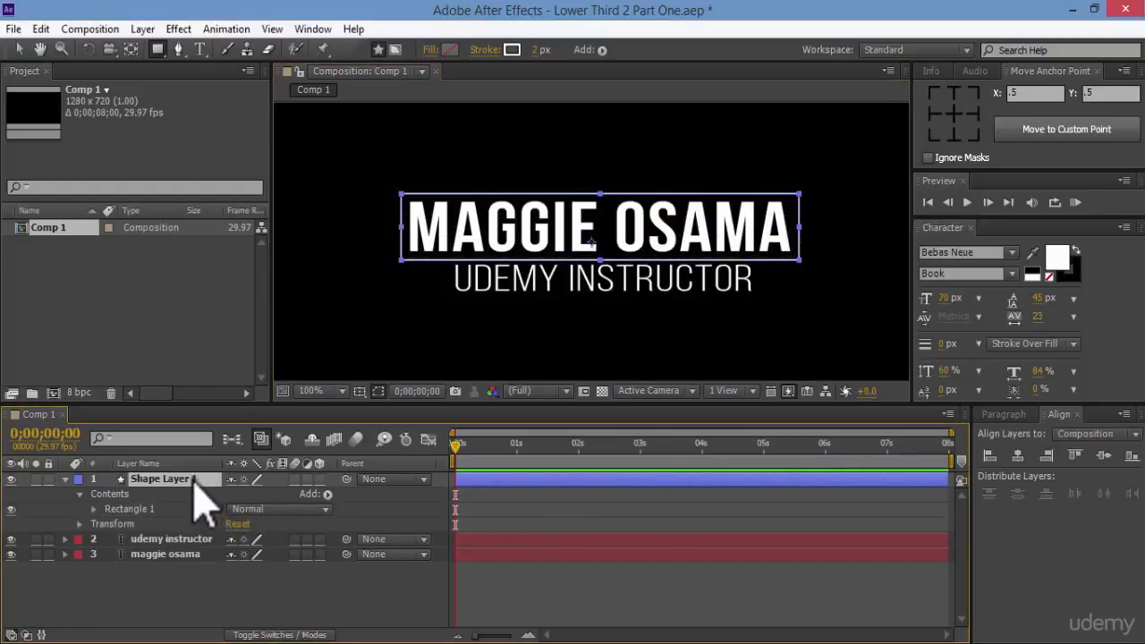
ctrl+click(197, 556)
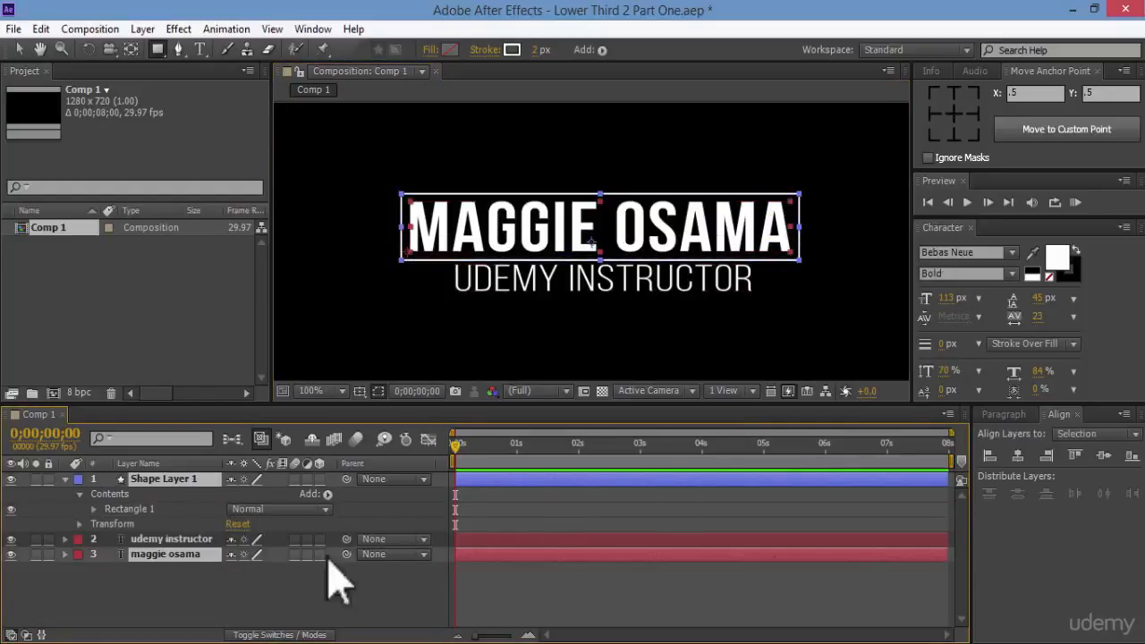
click(1106, 458)
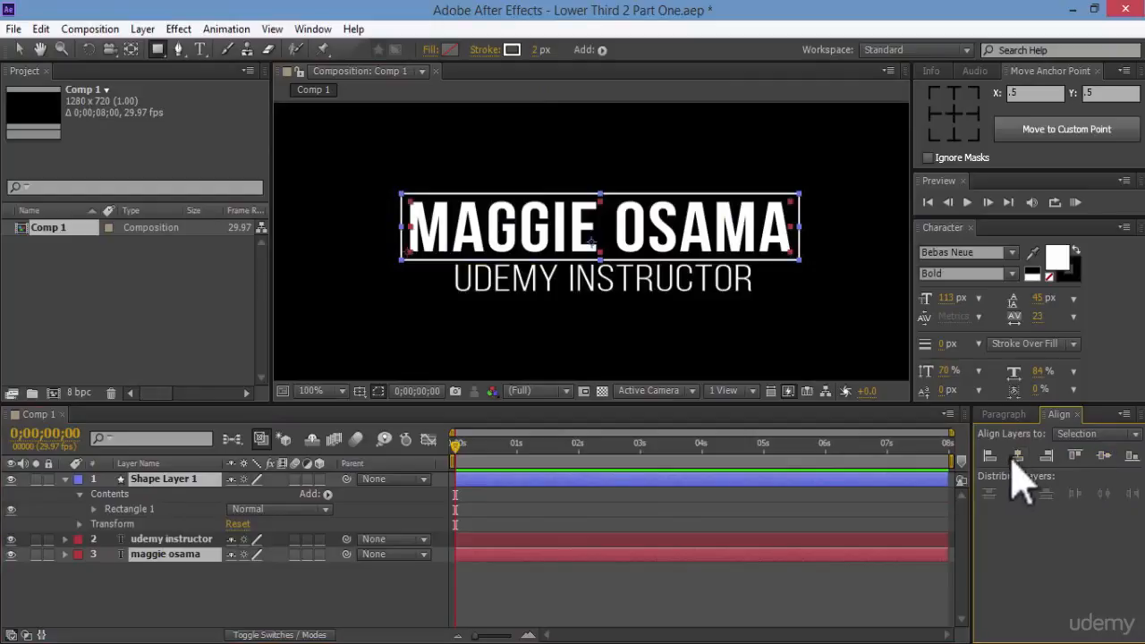
click(352, 606)
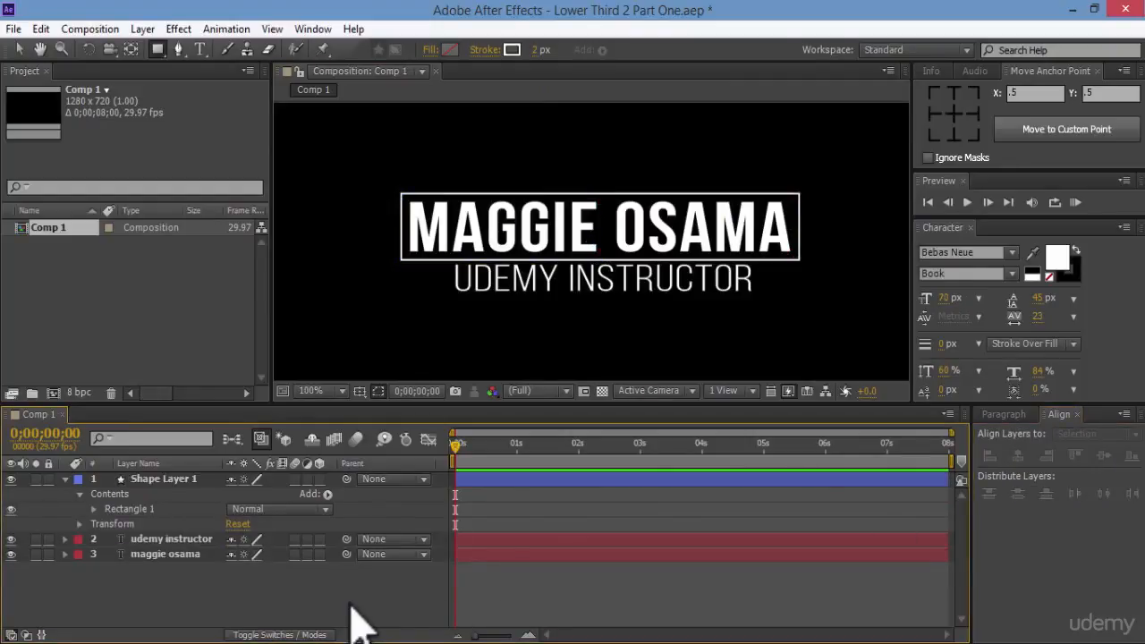
Add Trim Paths to the rectangle's shape layer and keyframe Start from 100% at 0;00;00;00 to 0% at 0;00;01;14
click(183, 483)
click(327, 494)
click(465, 398)
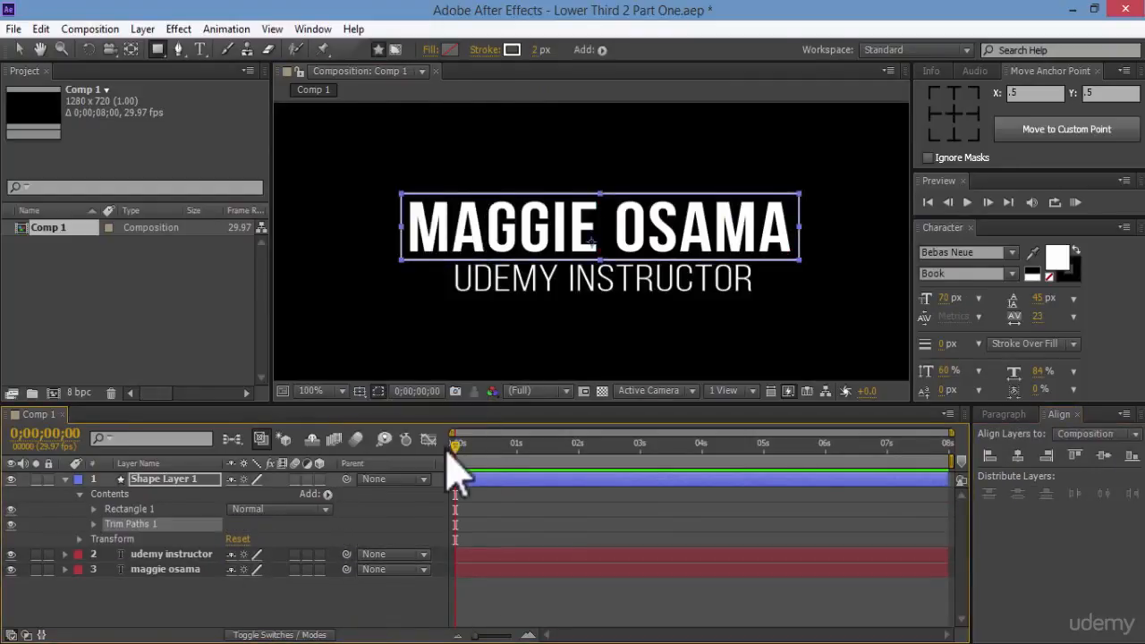
click(94, 525)
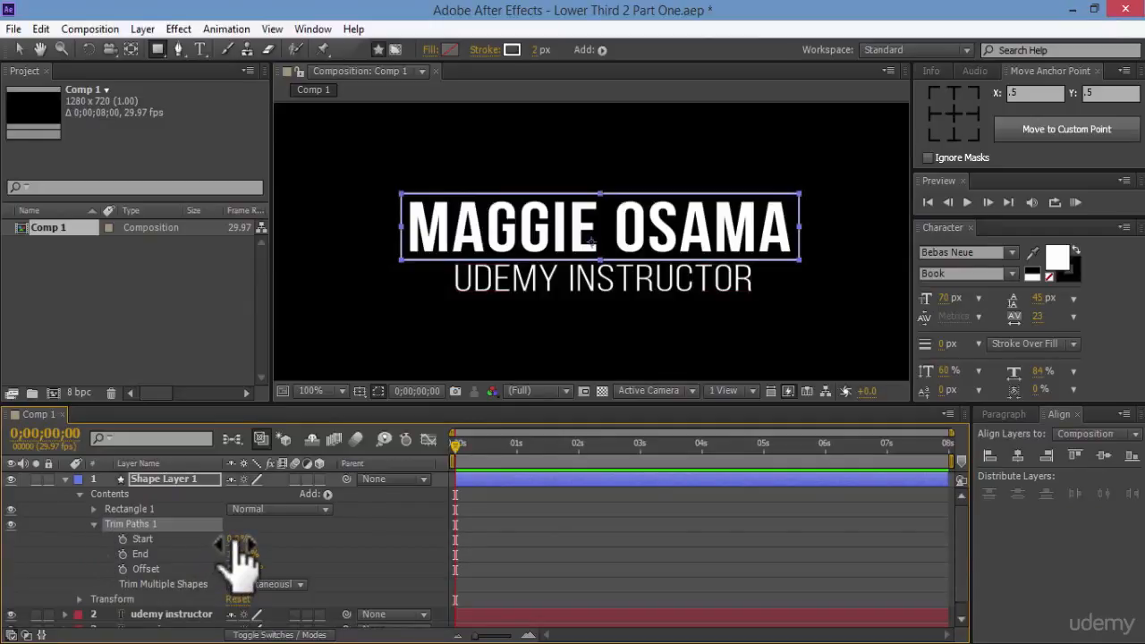
drag(237, 543, 349, 532)
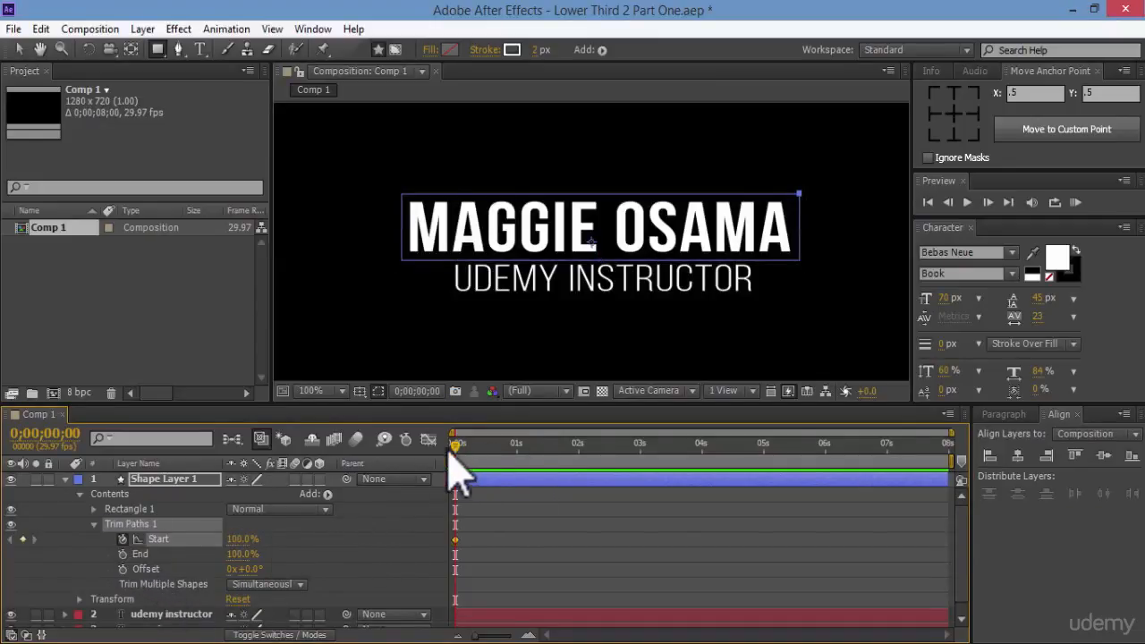
drag(456, 447, 541, 446)
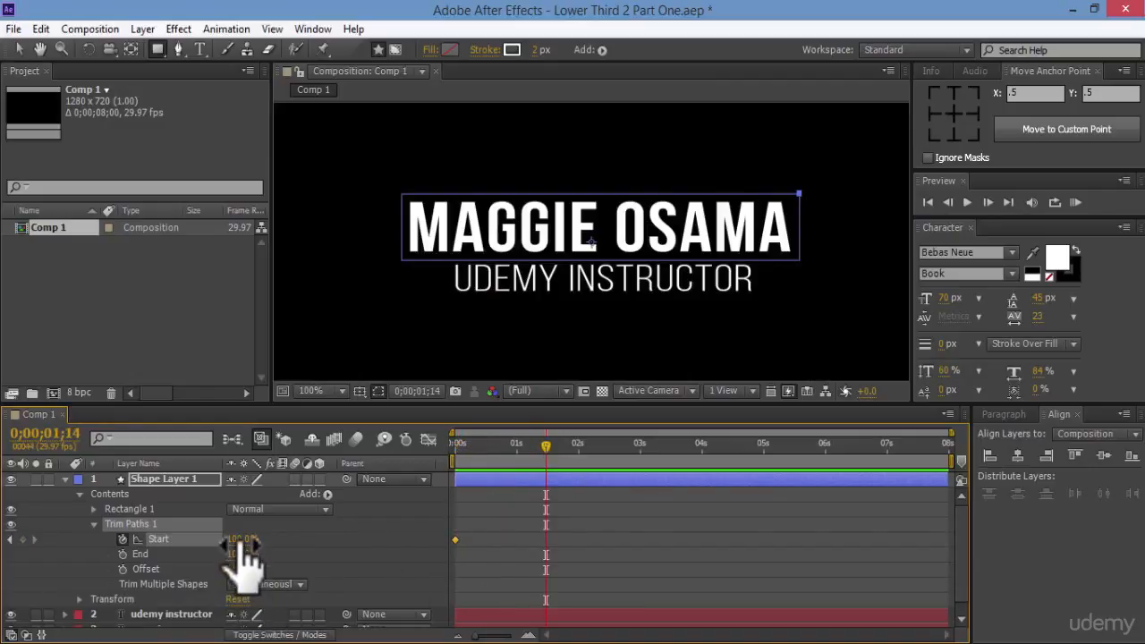
drag(239, 538, 240, 538)
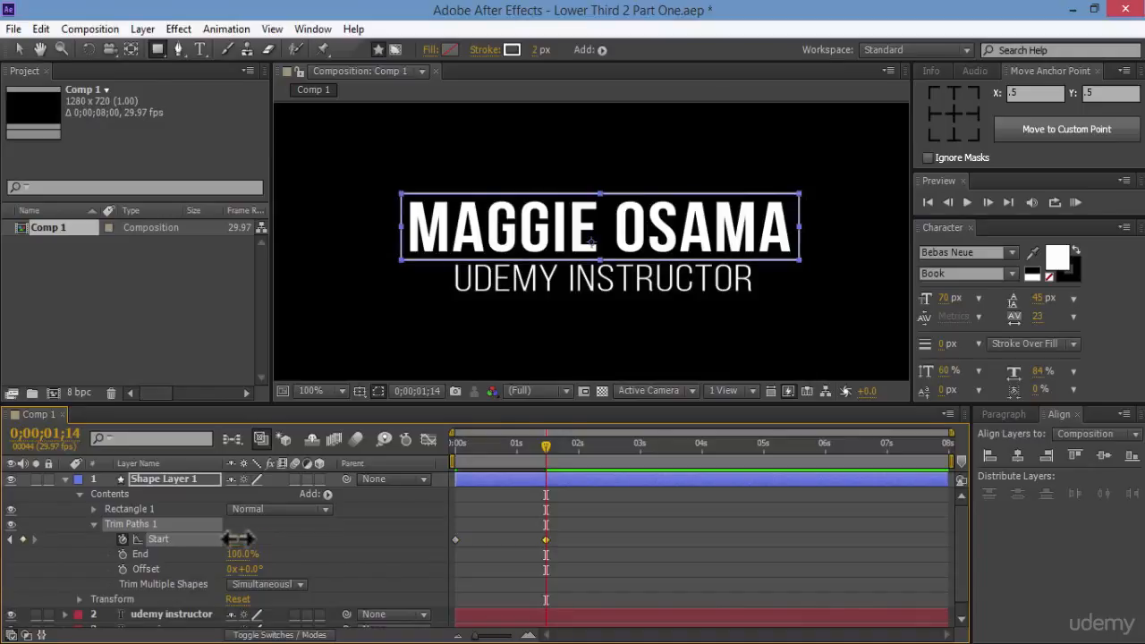
Apply Easy Ease to the Trim Paths Start keyframes and reshape the speed graph for a fast start and a long ease-out
right_click(555, 559)
mouse_move(528, 525)
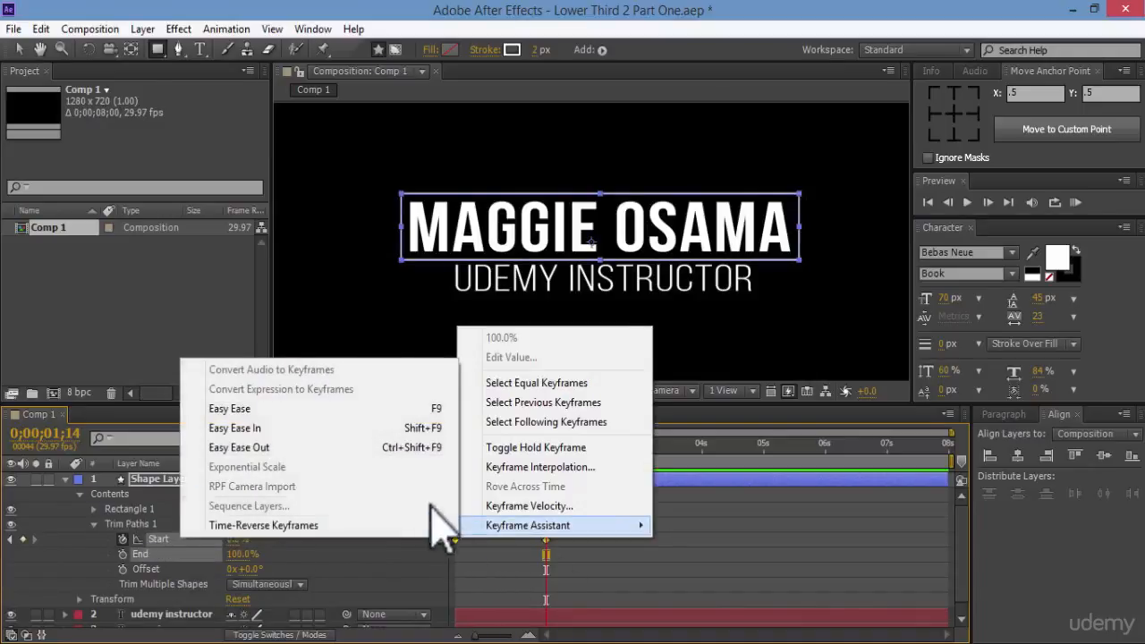
click(401, 409)
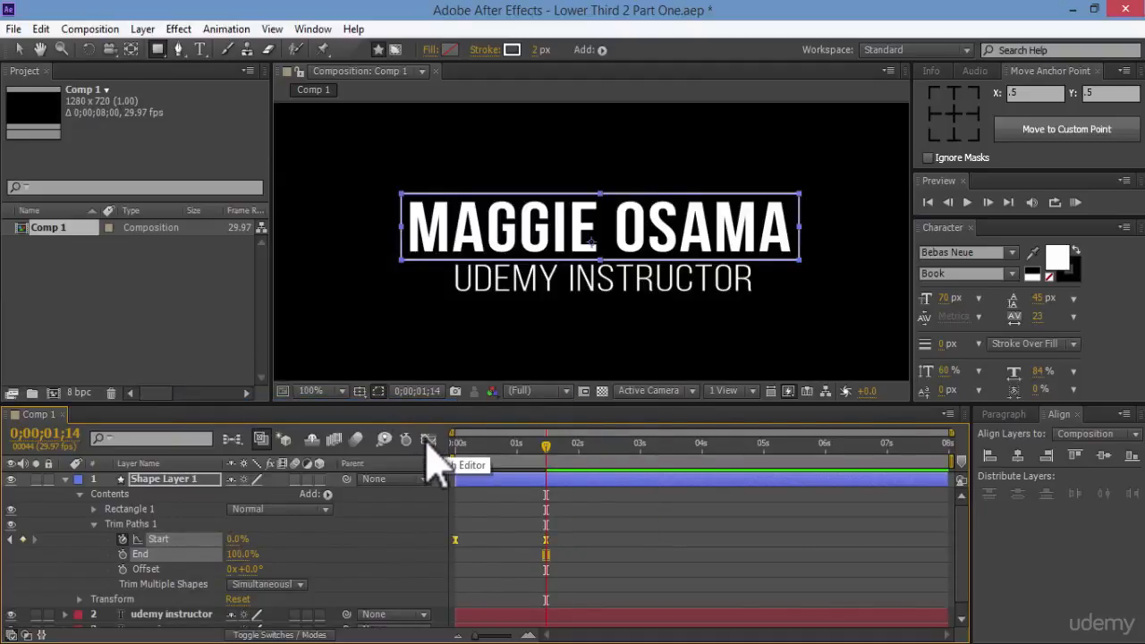
click(428, 441)
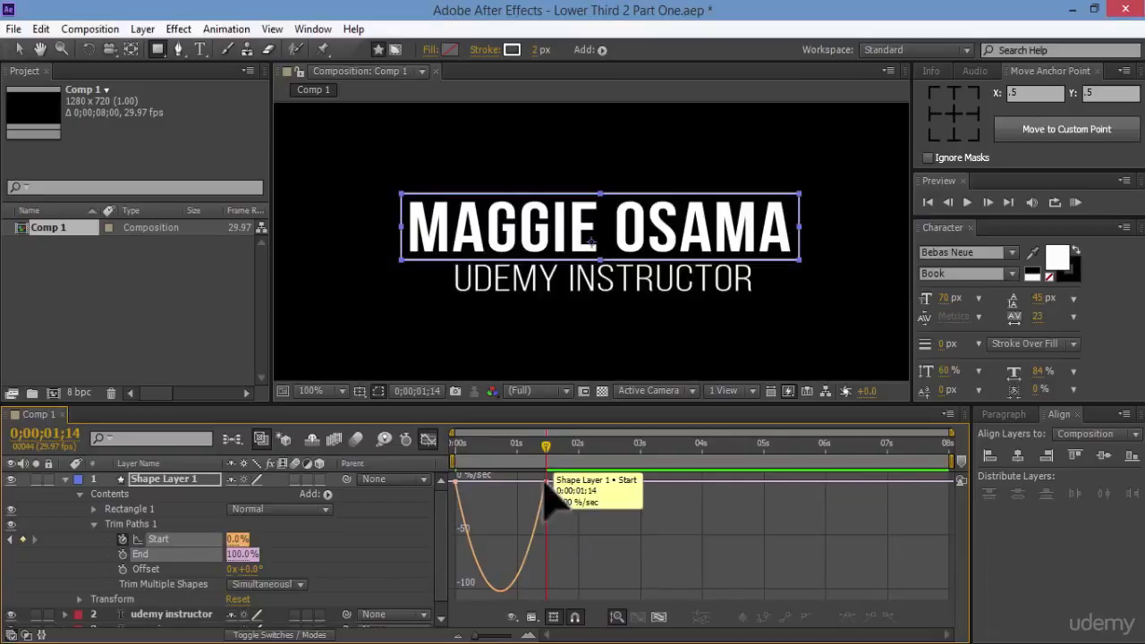
drag(543, 481, 458, 484)
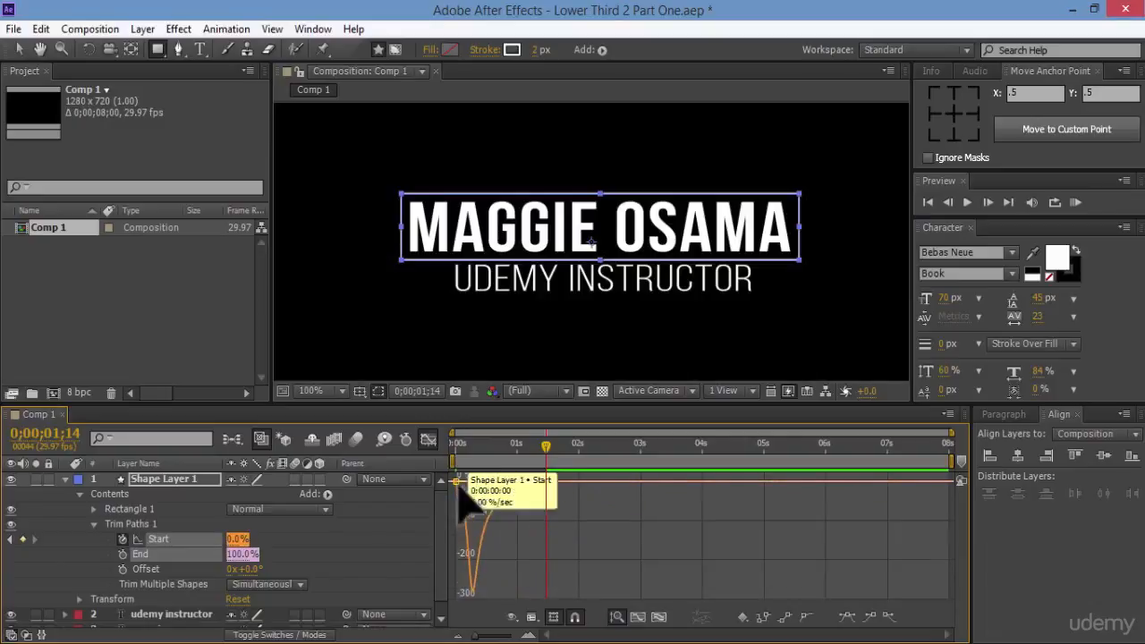
click(428, 441)
Shorten the work area to about the first 2 seconds and preview the rectangle's drawing animation
drag(951, 460, 589, 460)
click(1076, 203)
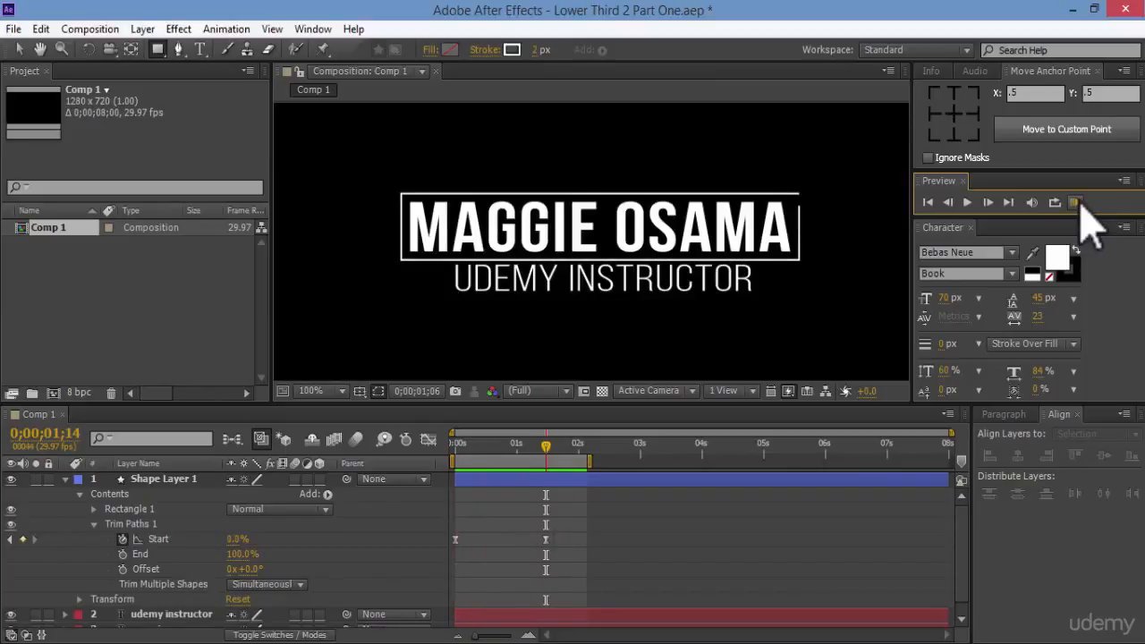
click(1078, 203)
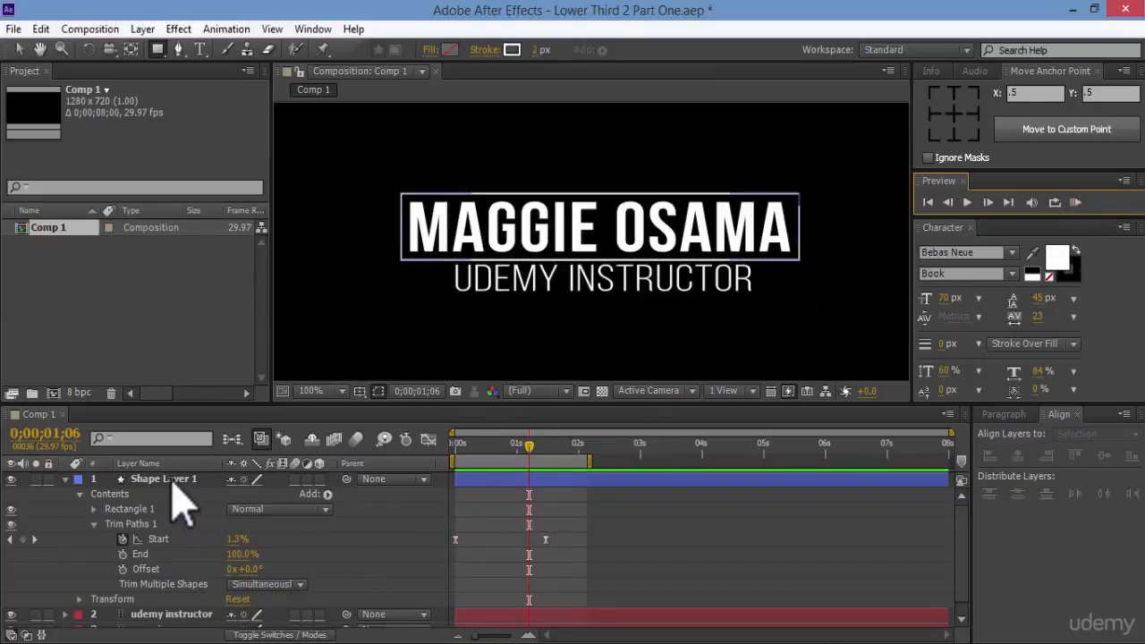
Duplicate the rectangle's shape layer and set the duplicate's scale to 102% horizontally and 110% vertically
click(168, 480)
click(64, 479)
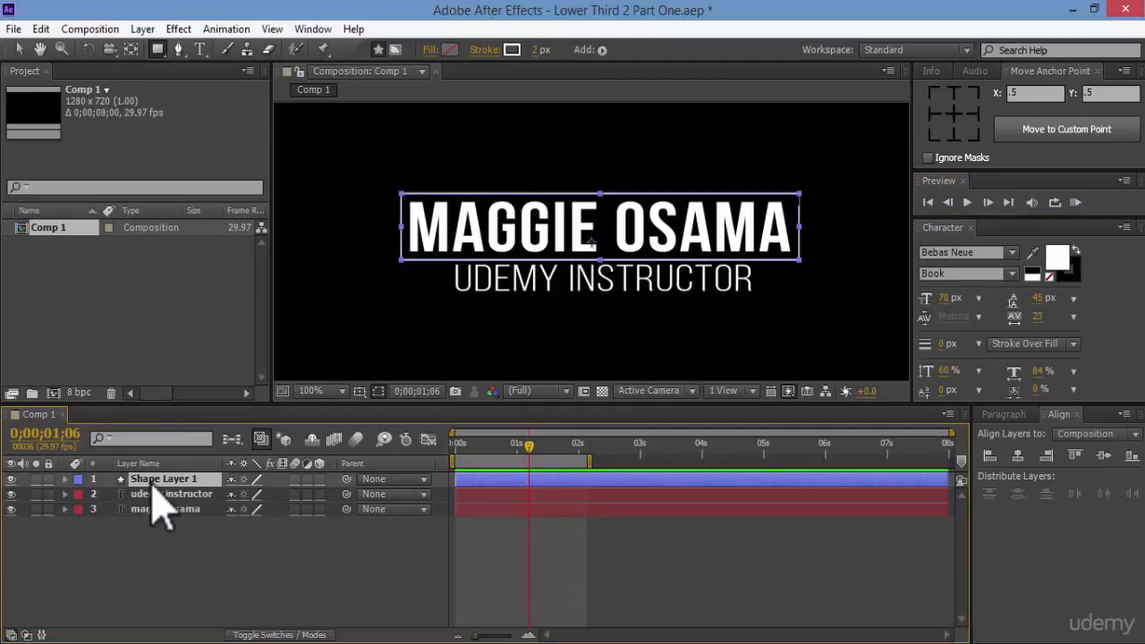
key(ctrl+d)
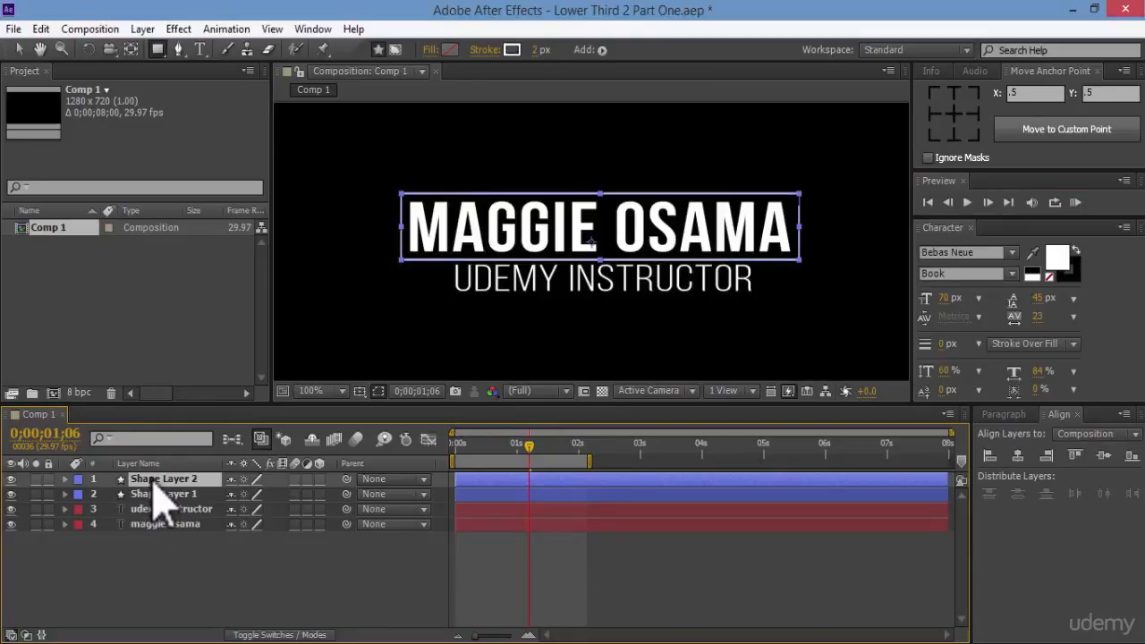
key(s)
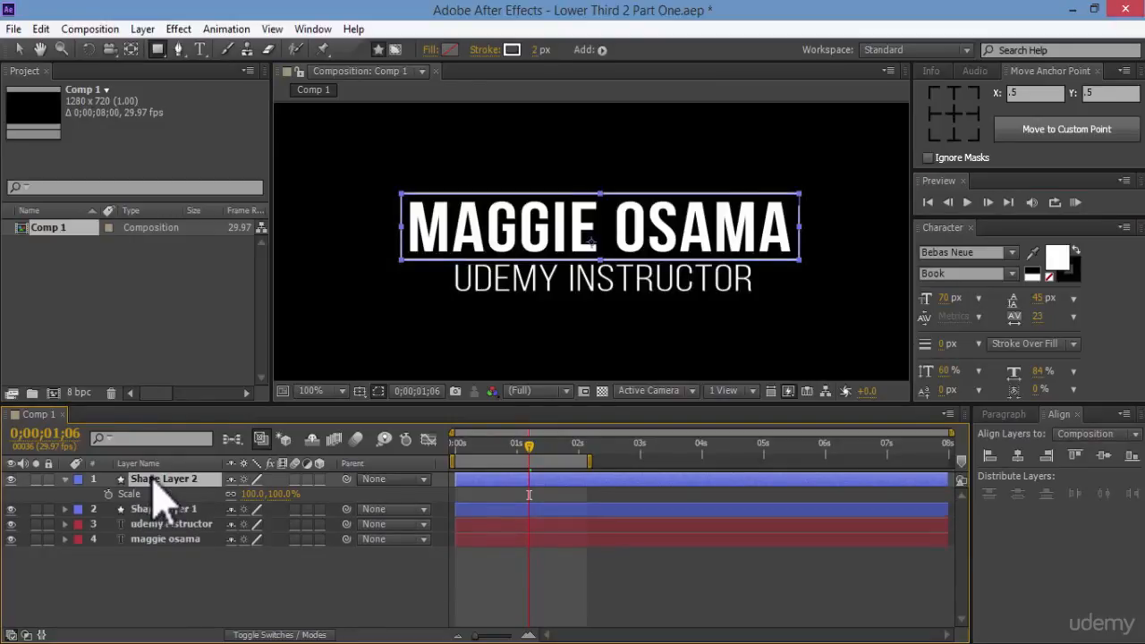
click(253, 494)
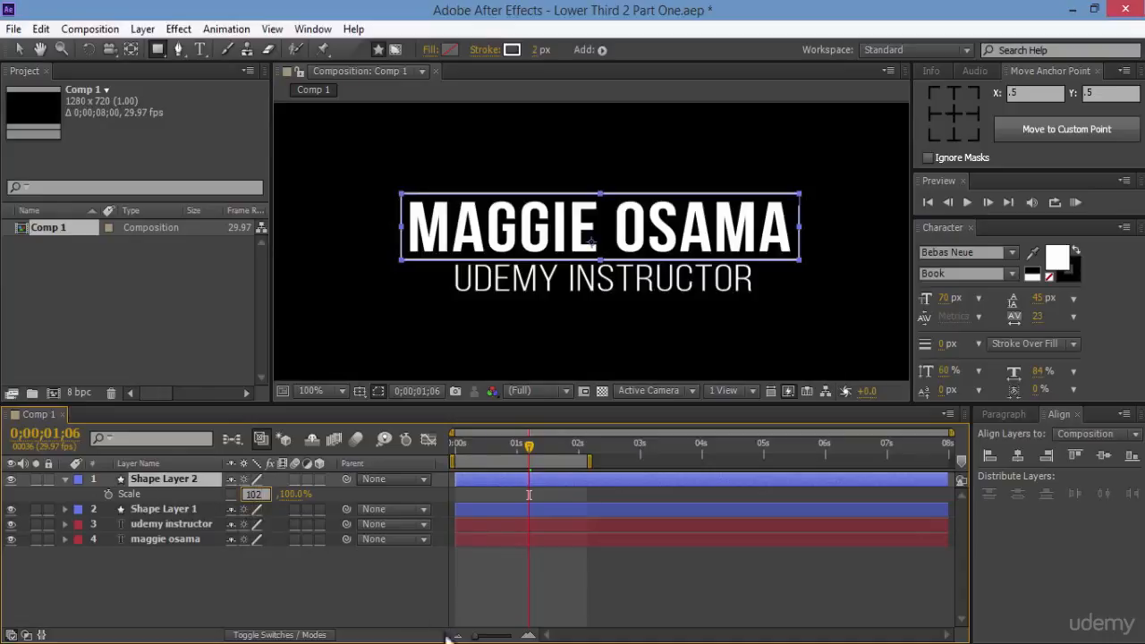
click(294, 495)
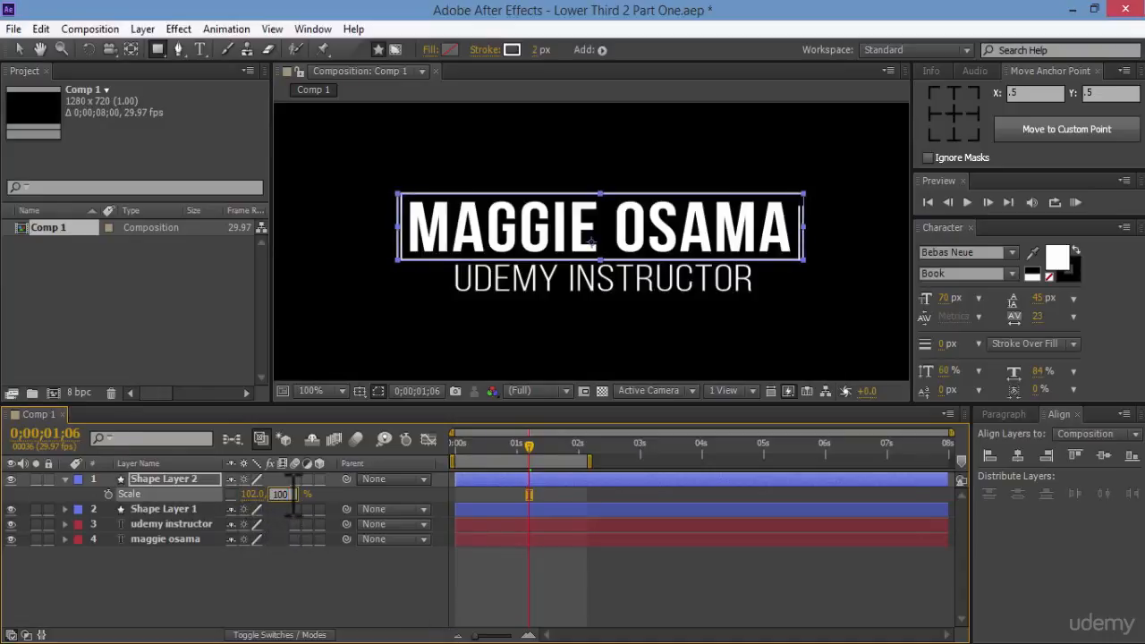
key(Return)
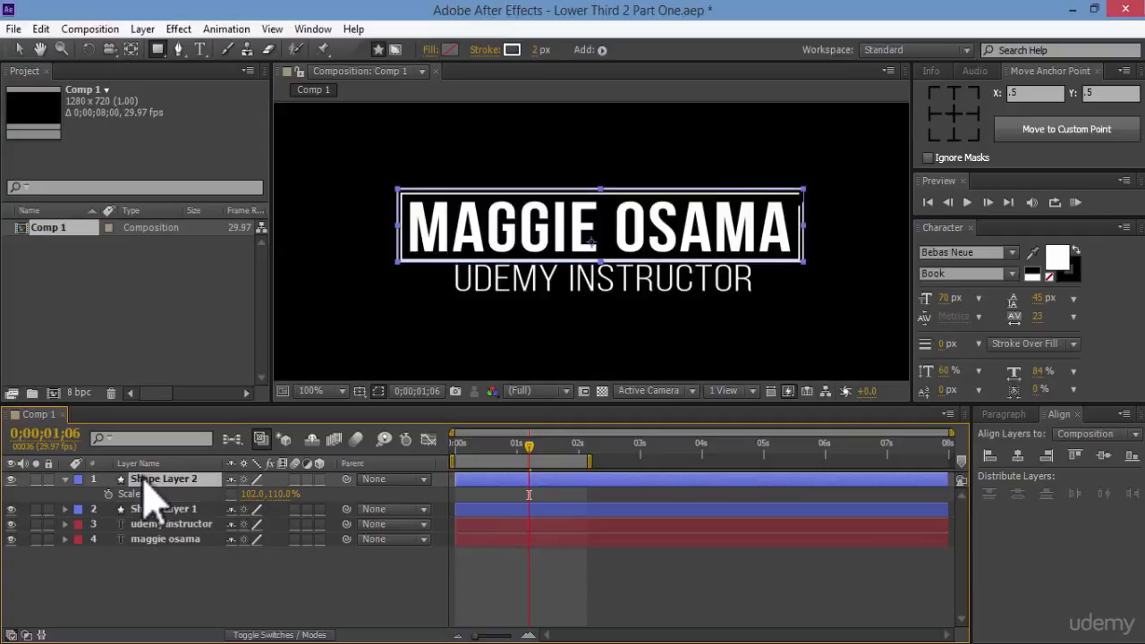
Centre-align both rectangle shape layers with the name text layer, horizontally and vertically
ctrl+click(167, 510)
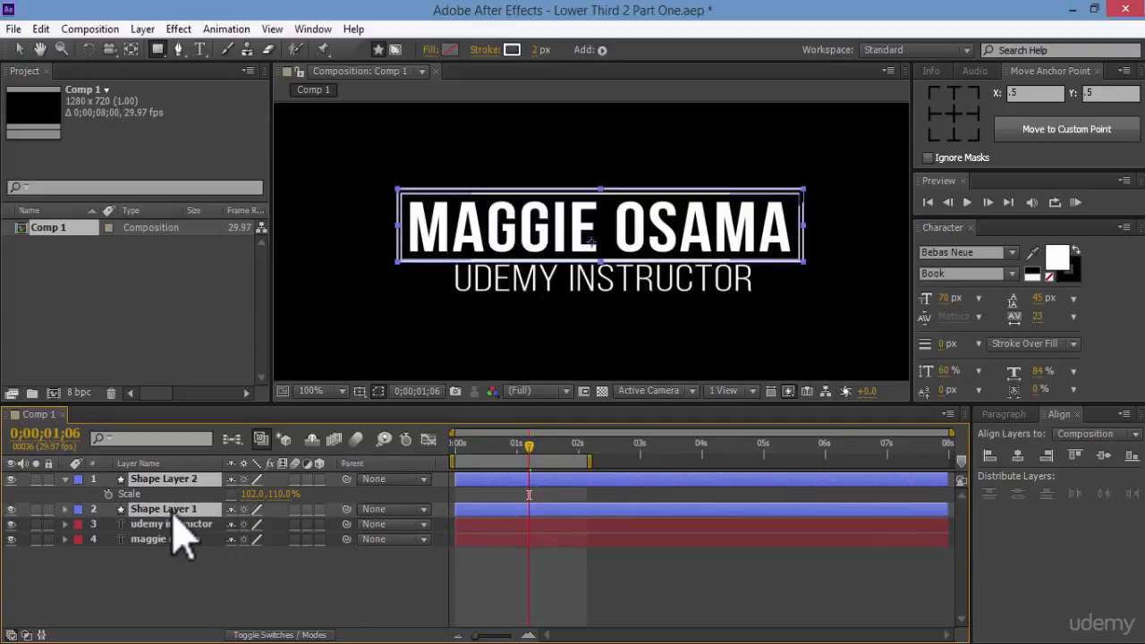
ctrl+click(175, 539)
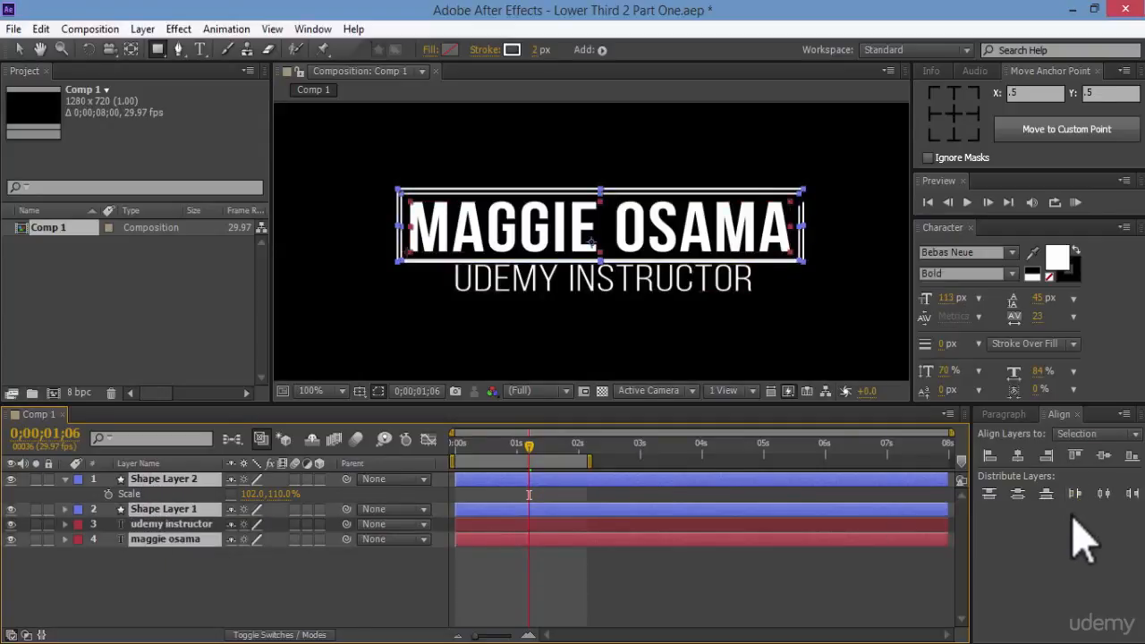
click(1016, 455)
click(1102, 455)
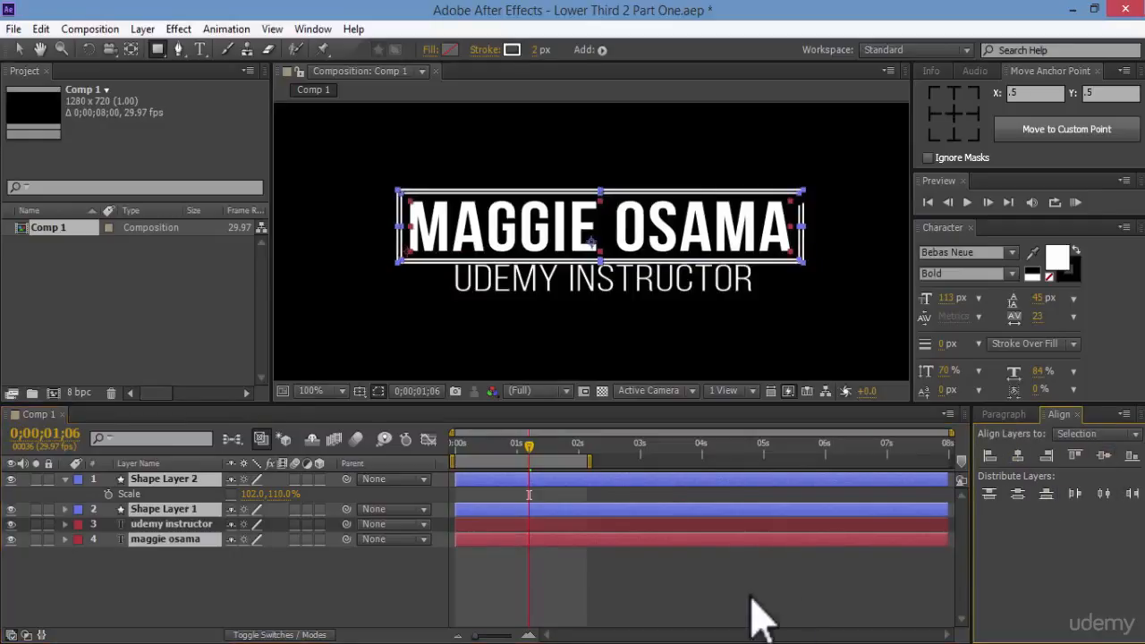
click(750, 596)
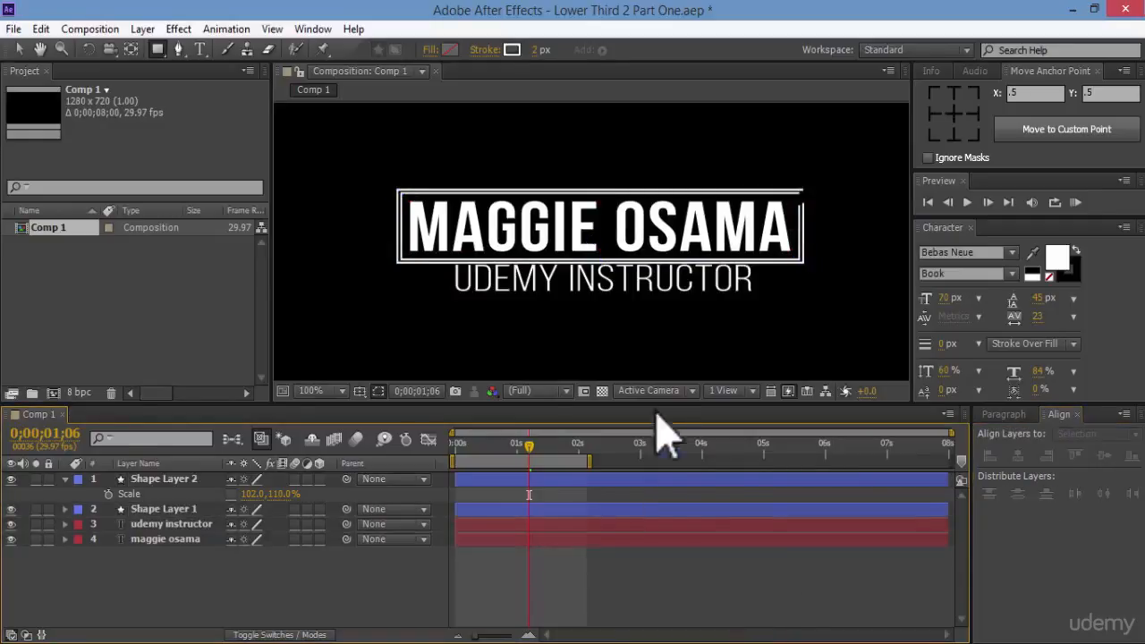
Set the stroke width of the larger outer rectangle, Shape Layer 2, to 1 px
click(157, 481)
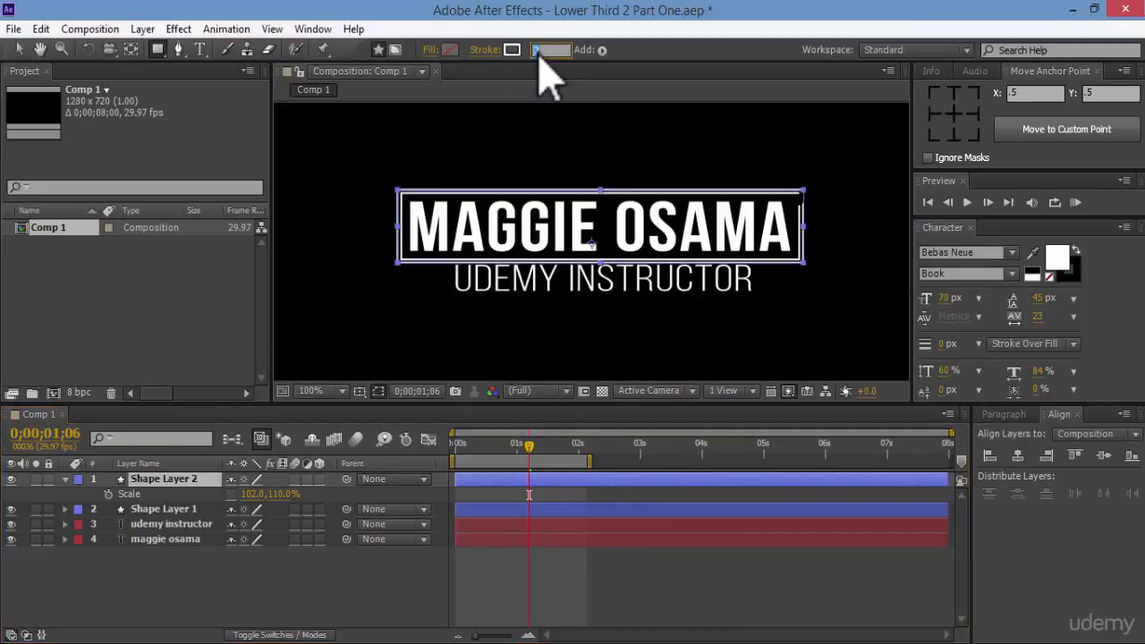
click(191, 575)
Move the subtitle slightly further down from the double frame and save the project
click(170, 526)
click(187, 573)
key(ctrl+s)
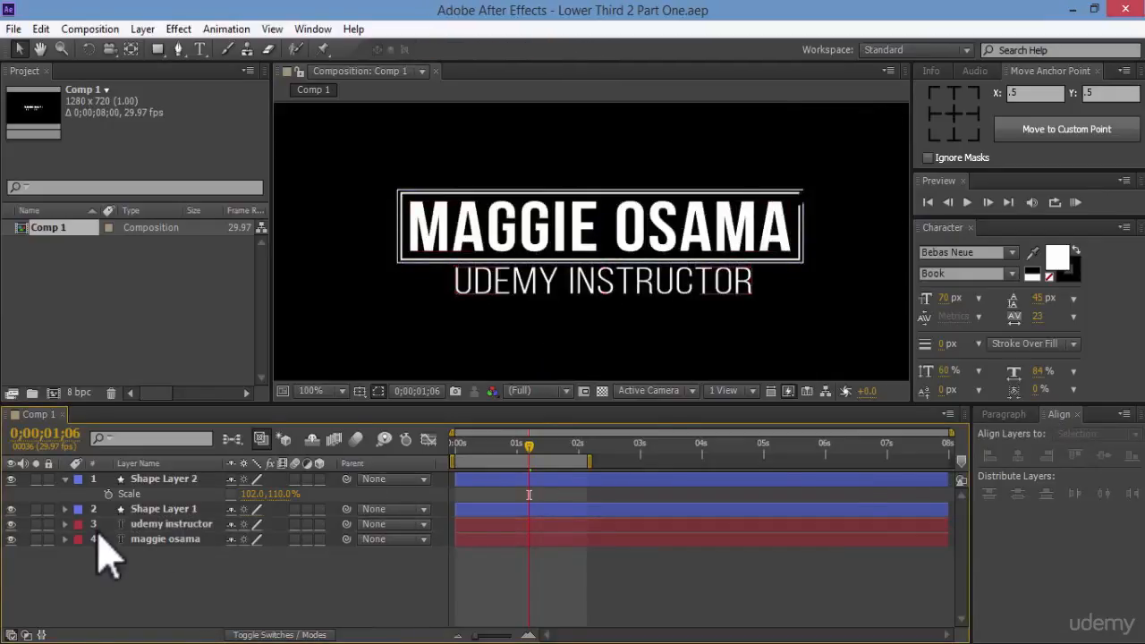
Extend the work area to just over 3 seconds and shift Shape Layer 2's Trim Paths Start keyframes so the first sits at 0;00;00;11
click(65, 480)
click(65, 480)
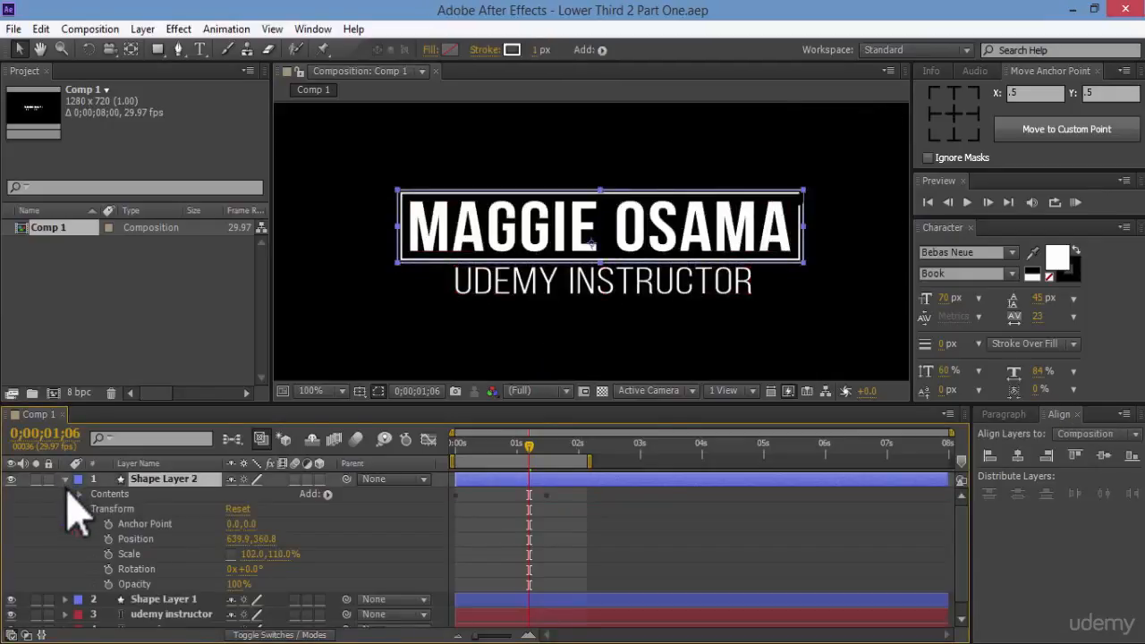
click(80, 509)
click(79, 494)
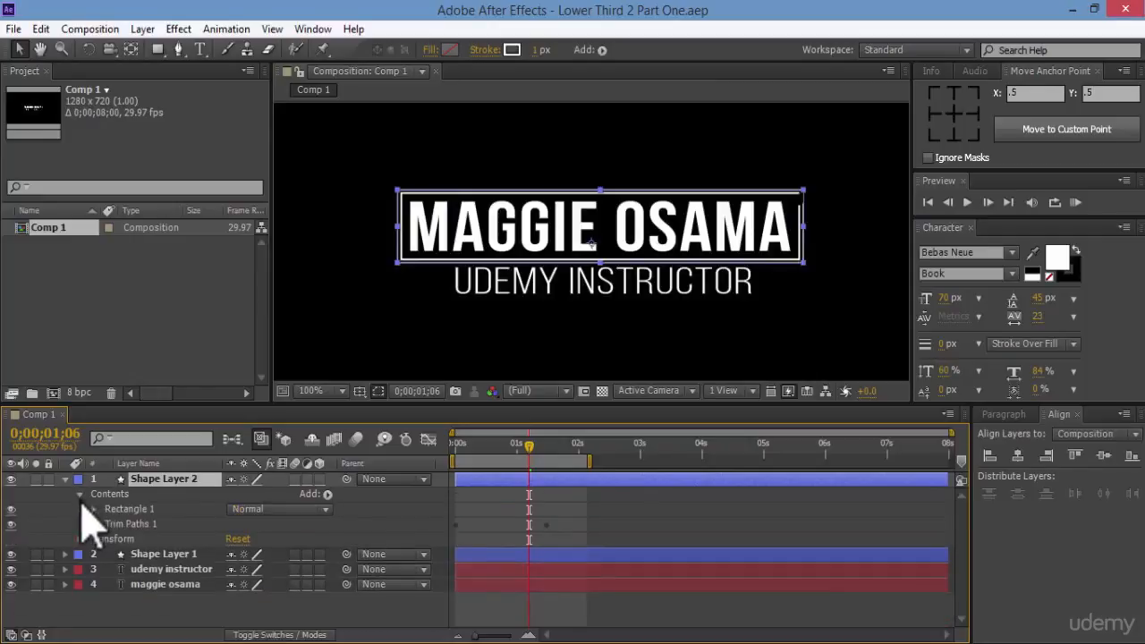
click(93, 525)
drag(556, 562, 451, 509)
drag(591, 461, 658, 460)
drag(529, 445, 452, 445)
key(space)
key(space)
drag(455, 541, 477, 543)
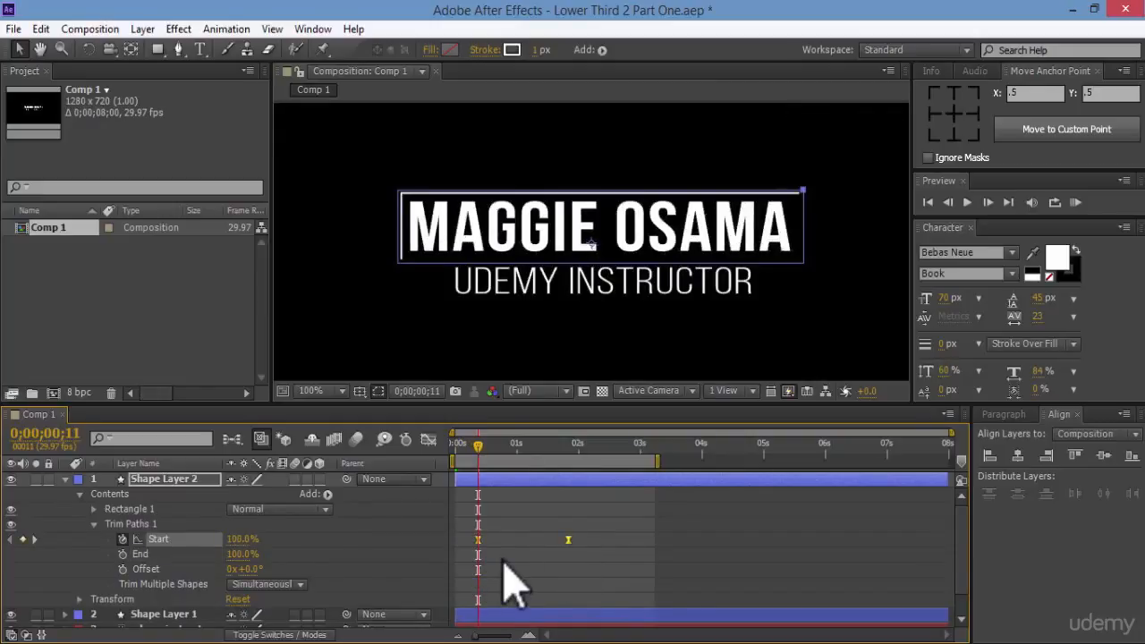
Shift both Start keyframes of Shape Layer 2 two frames later, with the first at 0;00;00;13
key(Page_Down)
key(Page_Down)
drag(478, 541, 482, 543)
Keyframe Shape Layer 2's Trim Paths End from 100% at 0;00;00;24 to 0% at 0;00;01;24, and move the last Start keyframe to about 0;00;01;09
key(space)
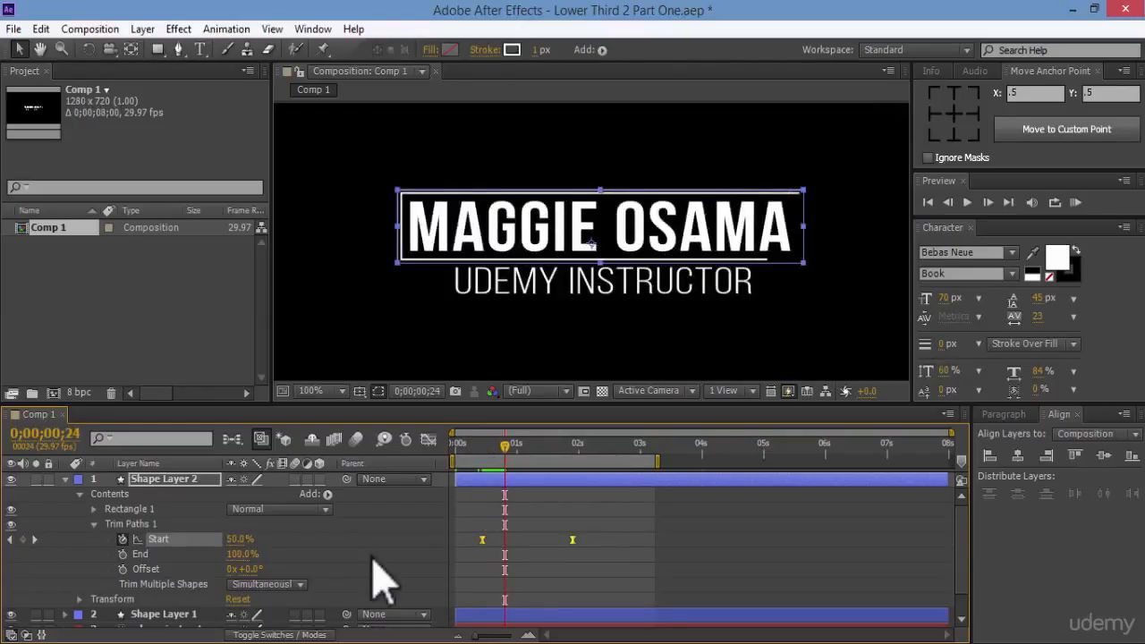
click(122, 557)
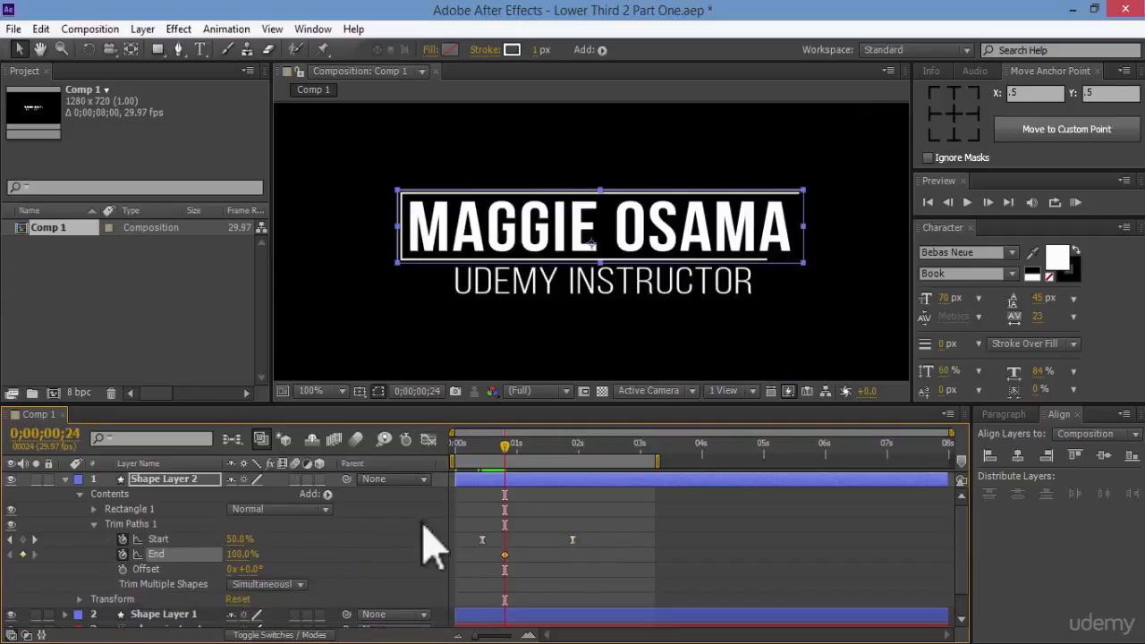
drag(573, 541, 539, 541)
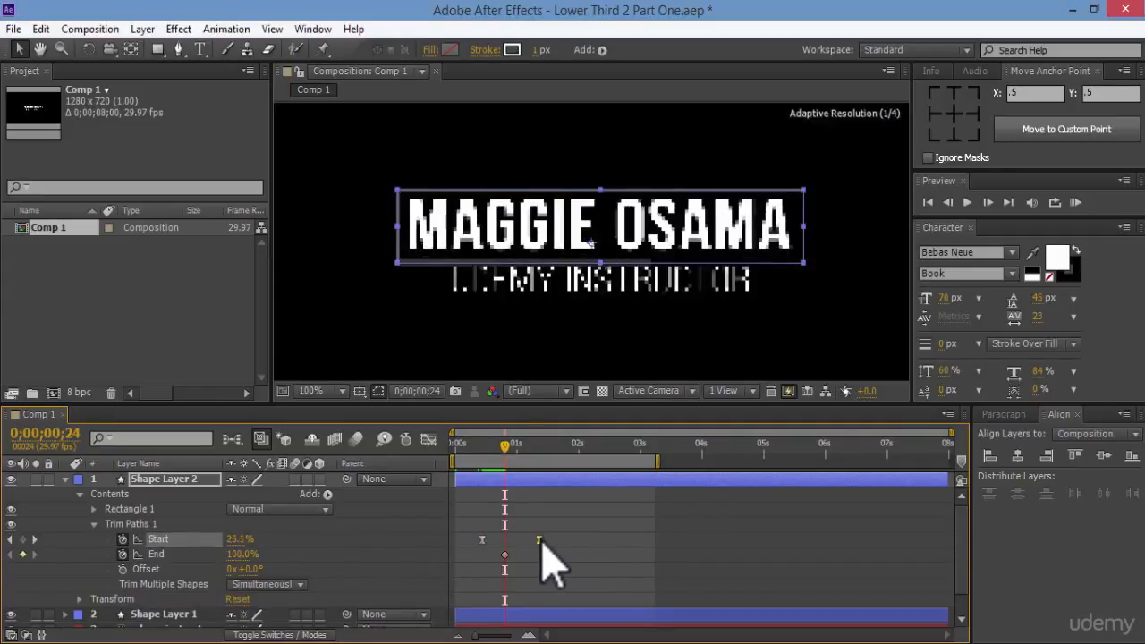
drag(508, 444, 566, 452)
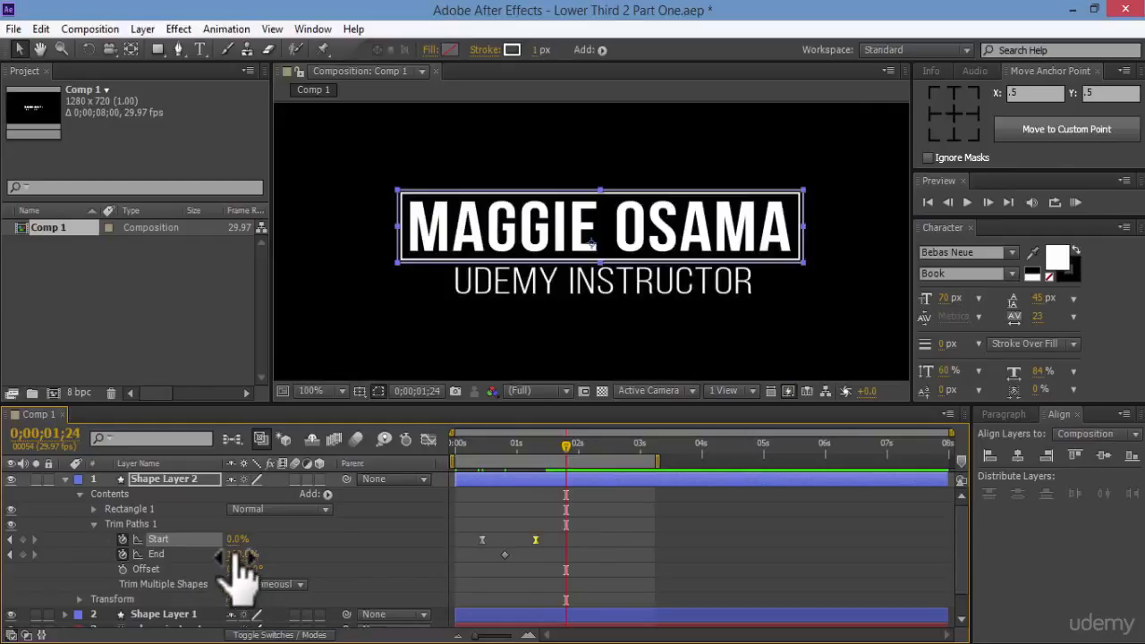
drag(237, 556, 100, 535)
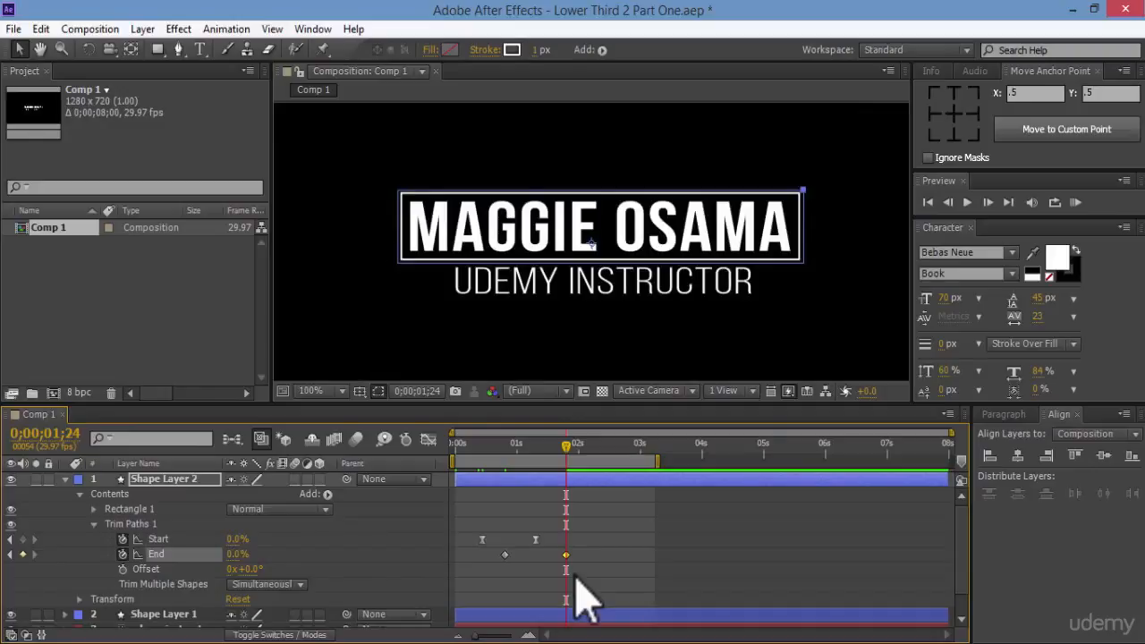
Apply Easy Ease to both Trim Paths End keyframes and lengthen the last keyframe's incoming easing handle in the graph editor
drag(575, 577, 505, 551)
right_click(505, 554)
mouse_move(540, 542)
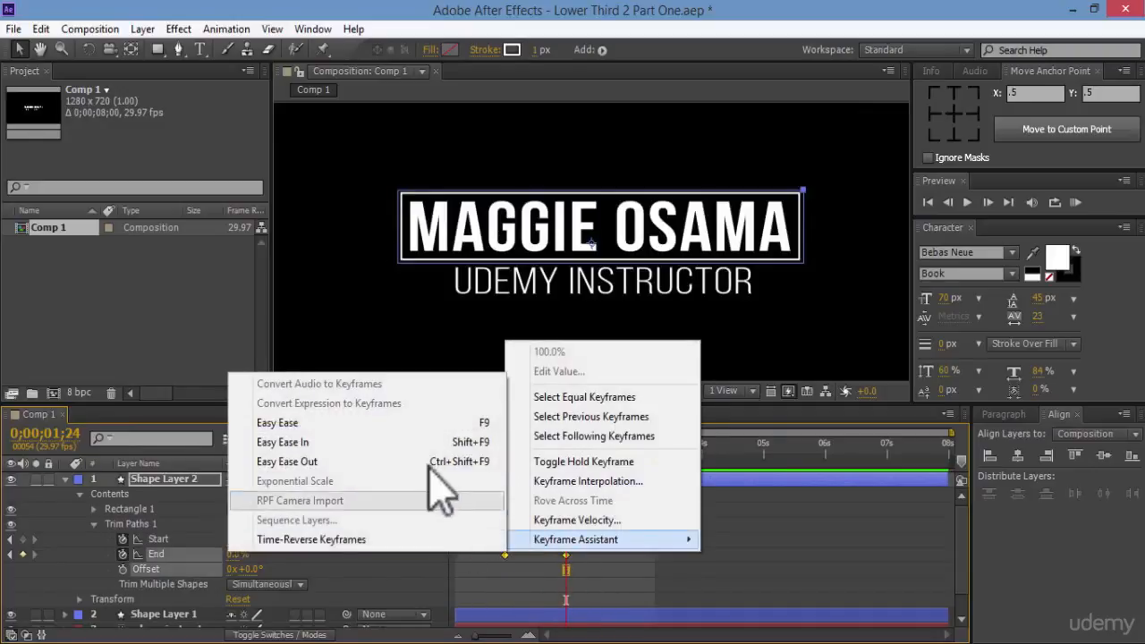
click(435, 423)
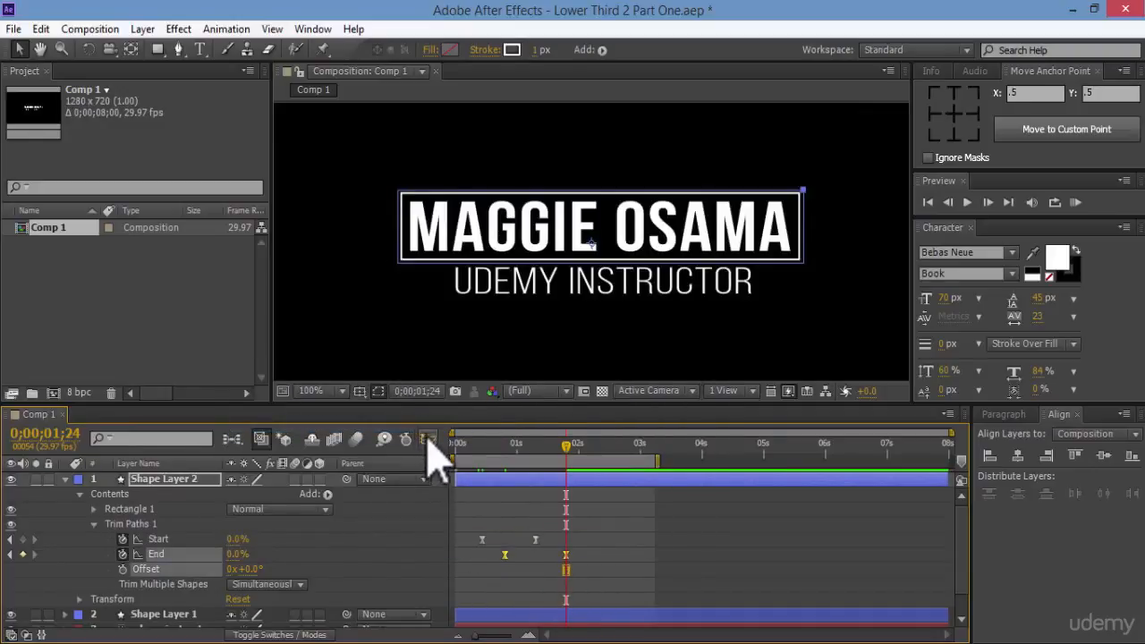
click(428, 439)
click(563, 483)
drag(545, 483, 465, 483)
click(428, 440)
Shorten the work area to just over 2 seconds and run a RAM preview of the frame animation
drag(655, 461, 569, 461)
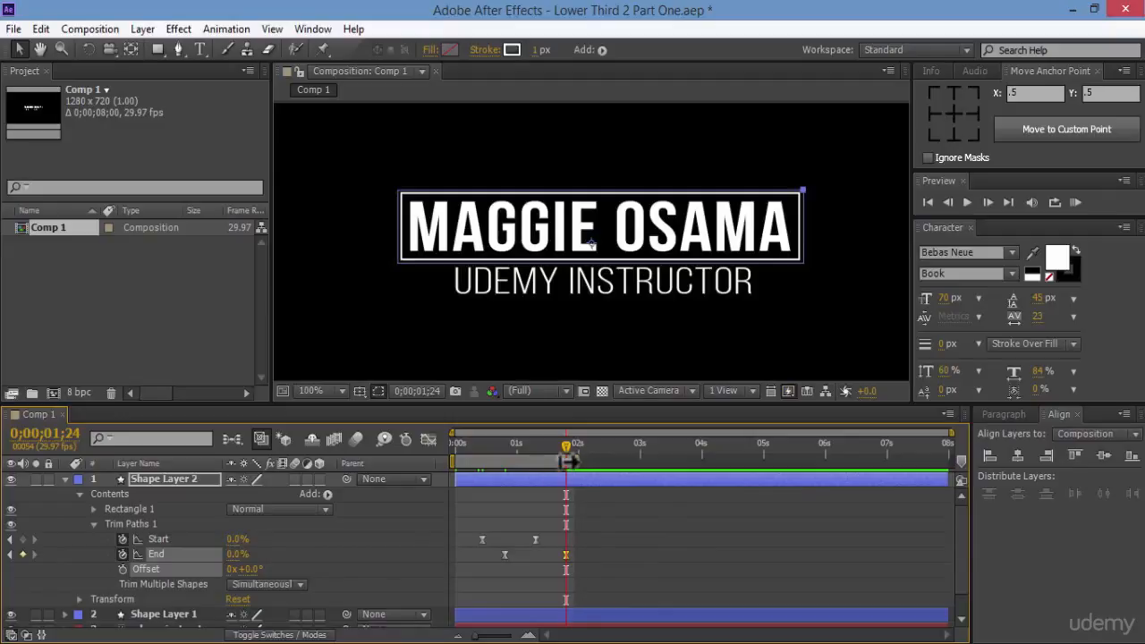
click(698, 526)
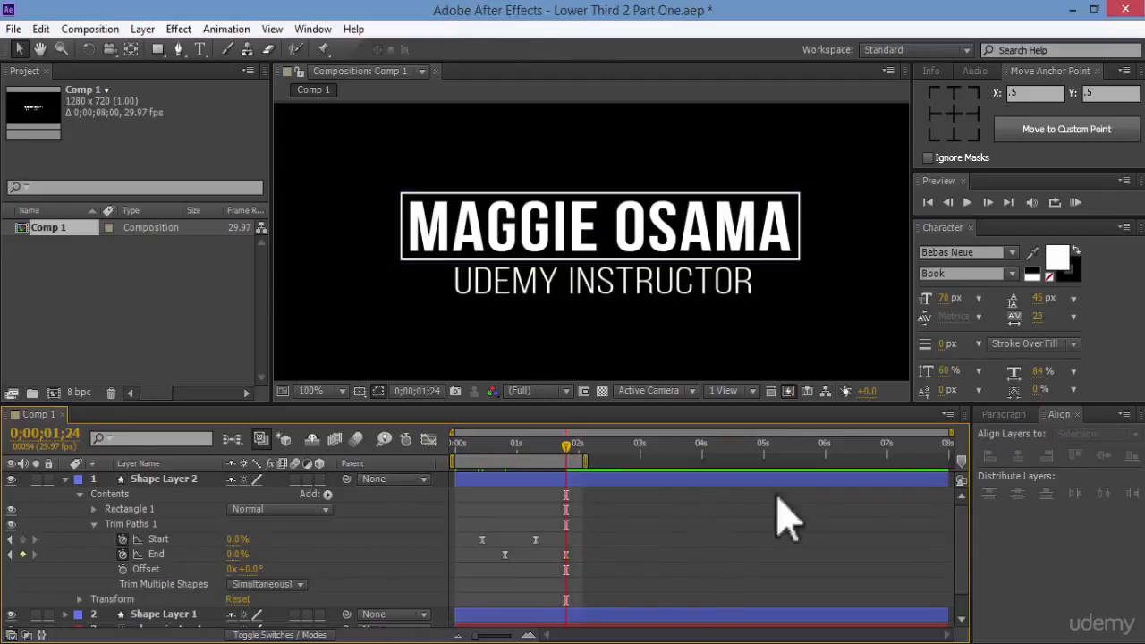
click(1075, 202)
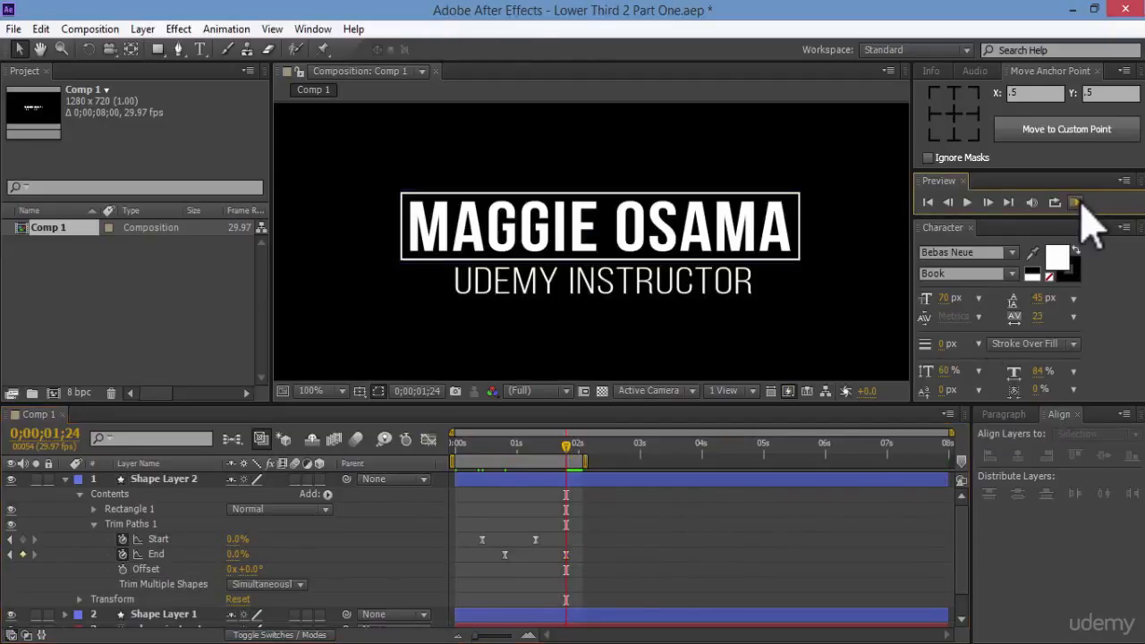